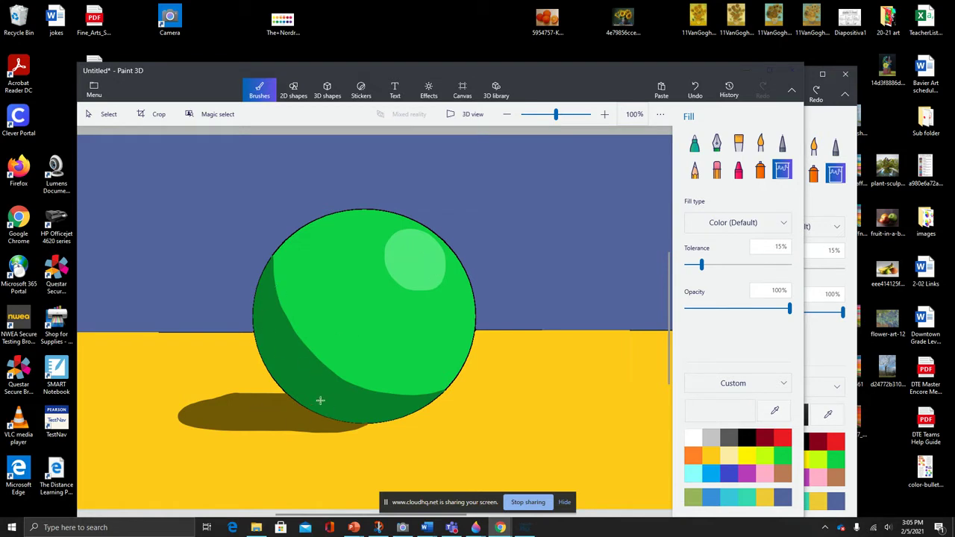
# - Bring the blank-canvas Paint 3D window to the front, then reposition and enlarge it
pyautogui.click(840, 120)
pyautogui.moveTo(616, 73); pyautogui.dragTo(610, 41)
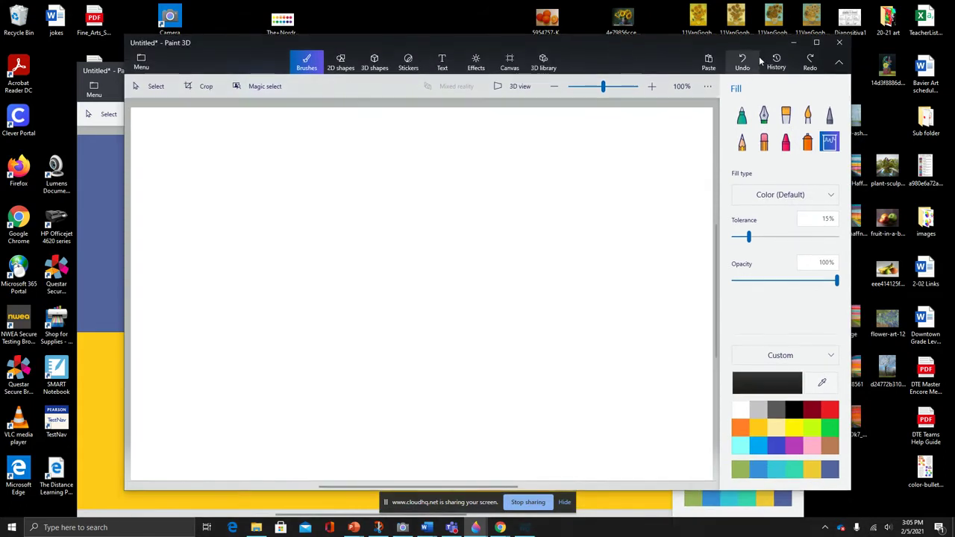
pyautogui.moveTo(124, 489)
pyautogui.mouseDown()
pyautogui.moveTo(80, 514)
pyautogui.moveTo(95, 509)
pyautogui.mouseUp()
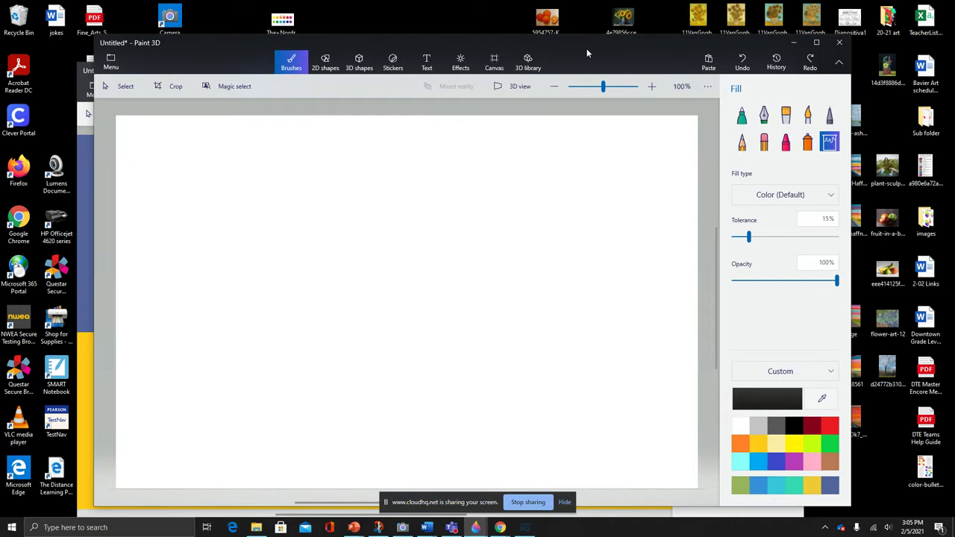
pyautogui.moveTo(586, 54); pyautogui.dragTo(605, 45)
# - Draw a large unfilled circle with a 4px black outline in the centre of the canvas
pyautogui.click(340, 56)
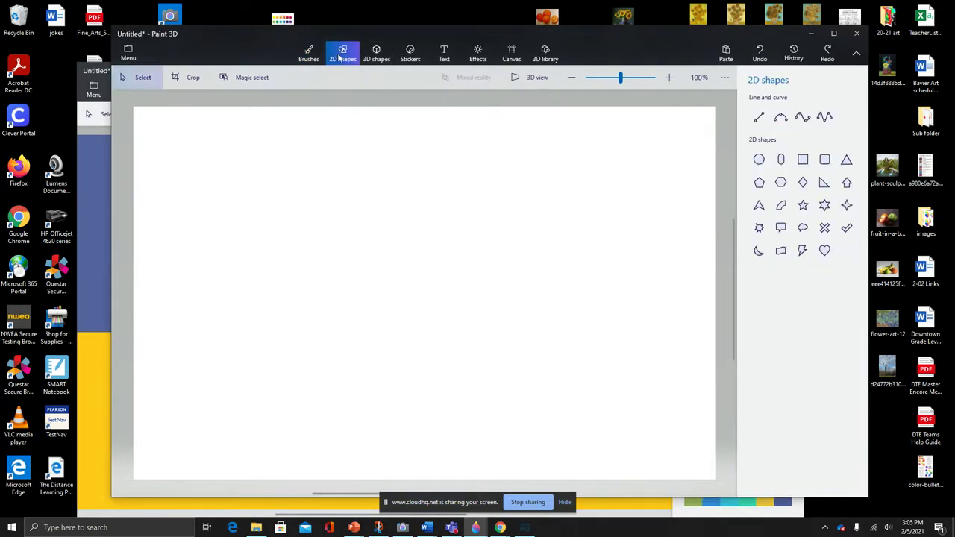
pyautogui.click(759, 160)
pyautogui.click(404, 281)
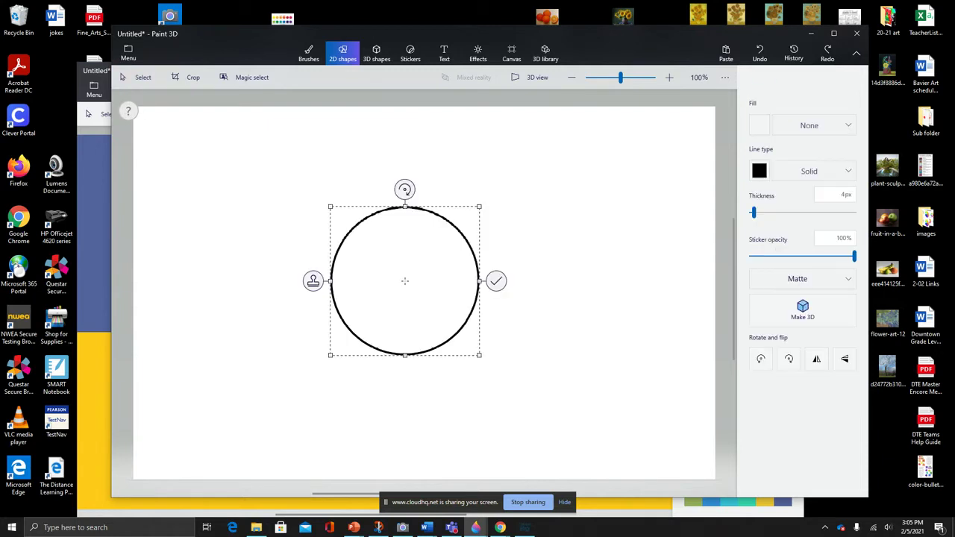
pyautogui.moveTo(332, 353); pyautogui.dragTo(232, 445)
pyautogui.moveTo(291, 384); pyautogui.dragTo(347, 347)
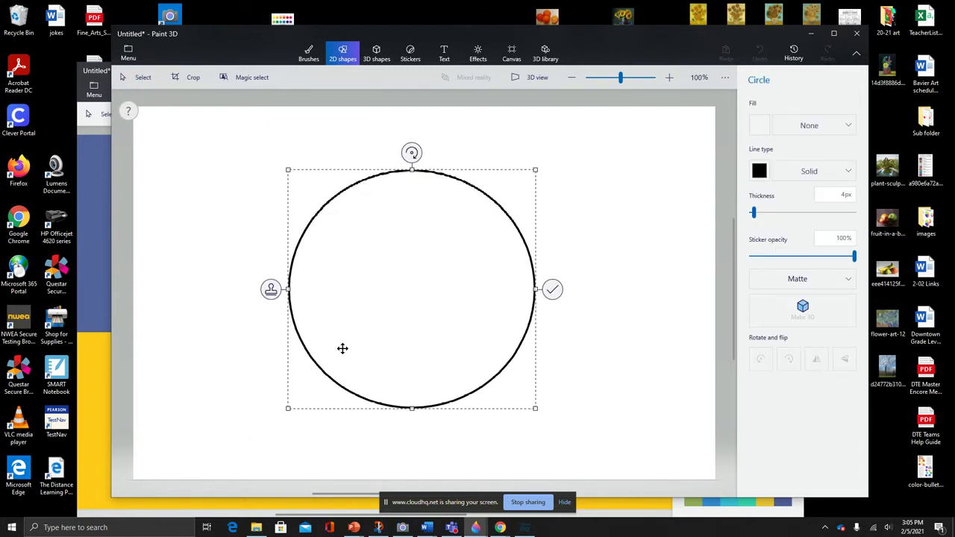
pyautogui.click(553, 290)
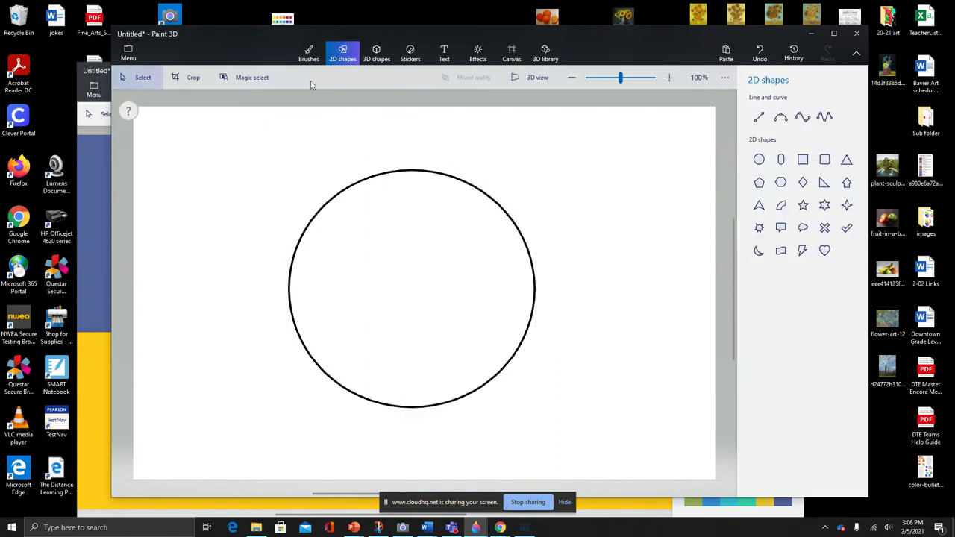
# - Draw a black line from the circle's right edge to the canvas edge, and stamp a copy on the left
pyautogui.click(759, 119)
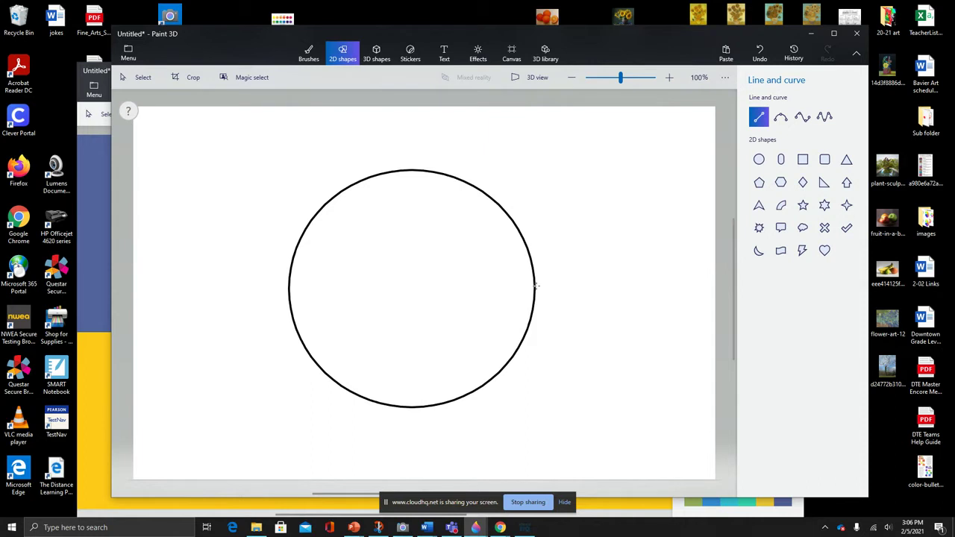
pyautogui.moveTo(535, 285); pyautogui.dragTo(711, 284)
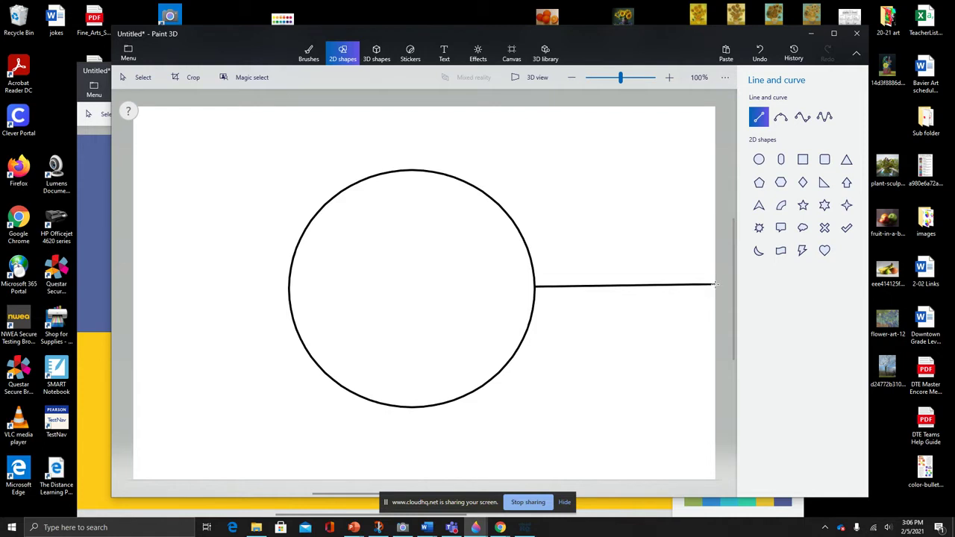
pyautogui.moveTo(715, 284); pyautogui.dragTo(715, 284)
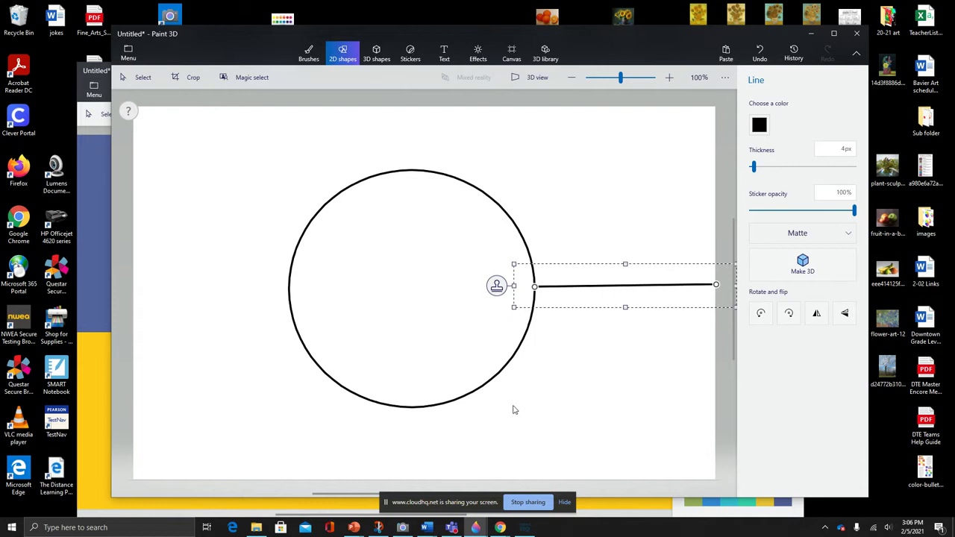
pyautogui.click(496, 286)
pyautogui.moveTo(500, 297); pyautogui.dragTo(97, 305)
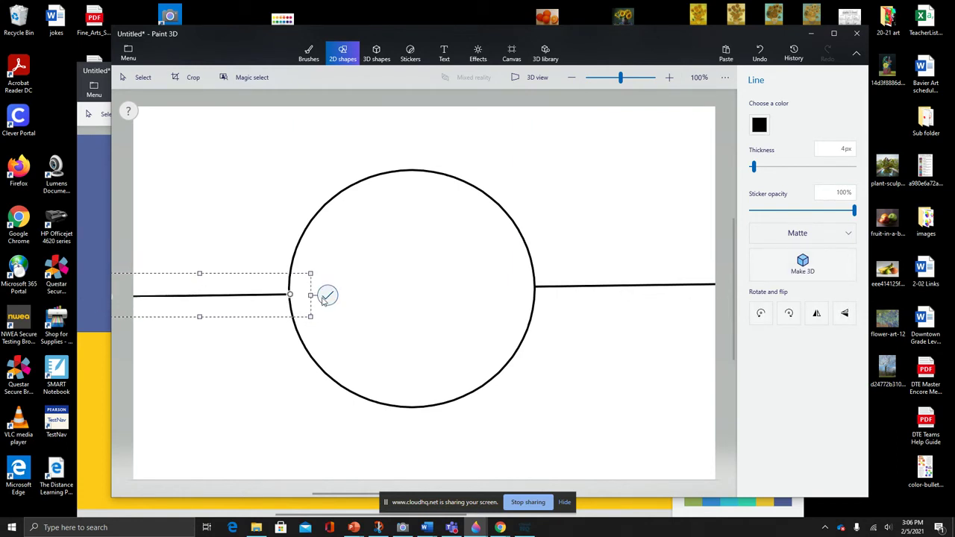
pyautogui.click(327, 295)
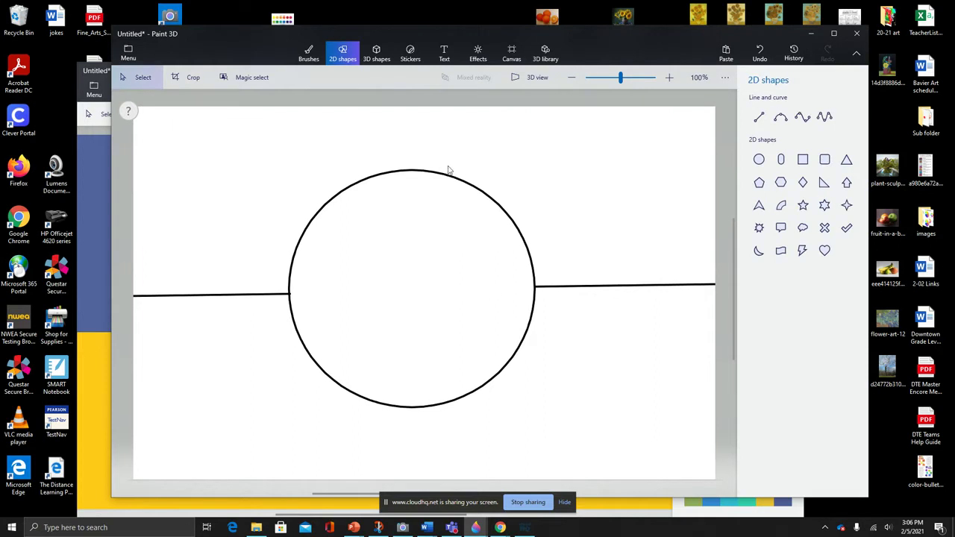
# - Fill the inside of the circle with solid red
pyautogui.click(308, 58)
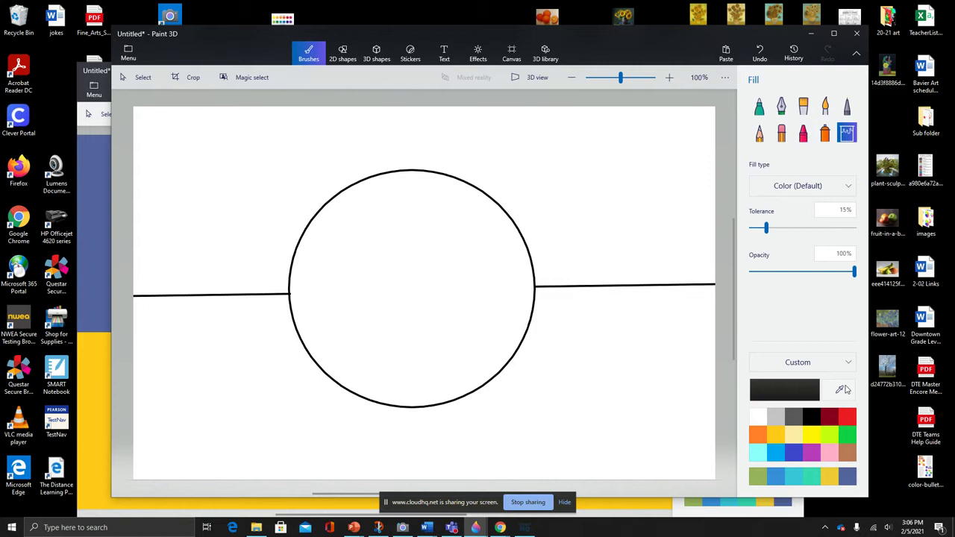
pyautogui.click(849, 418)
pyautogui.click(381, 245)
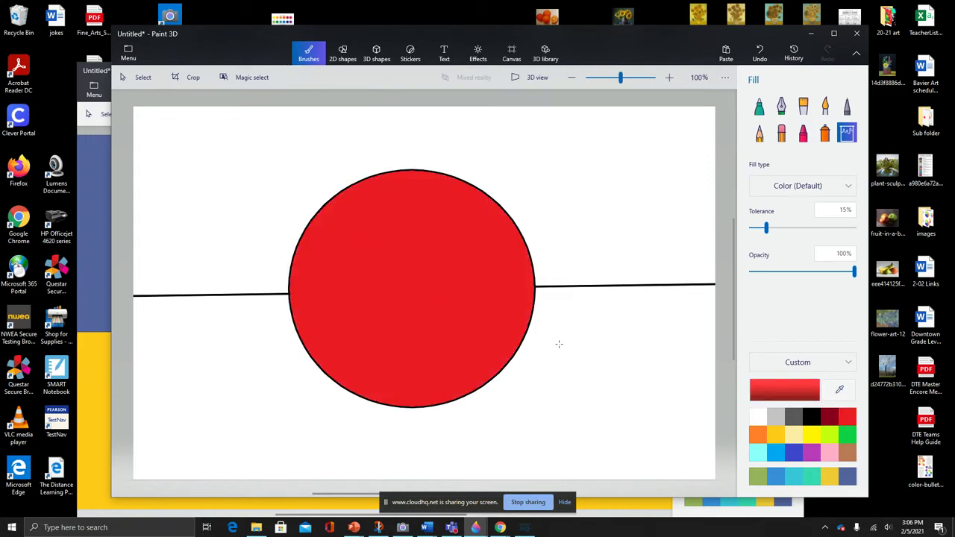
# - Try a yellow marker stroke, undo it, and set the marker colour back to red
pyautogui.click(759, 108)
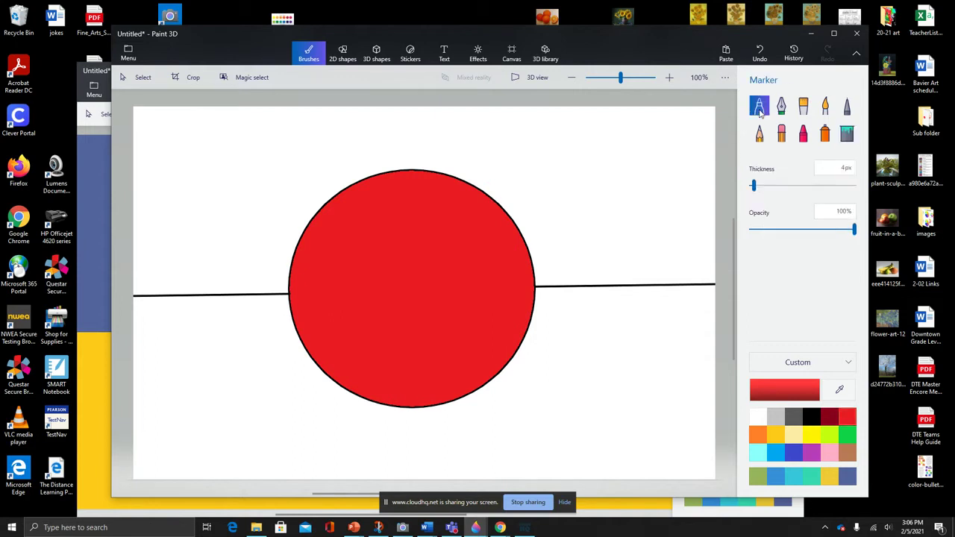
pyautogui.click(812, 437)
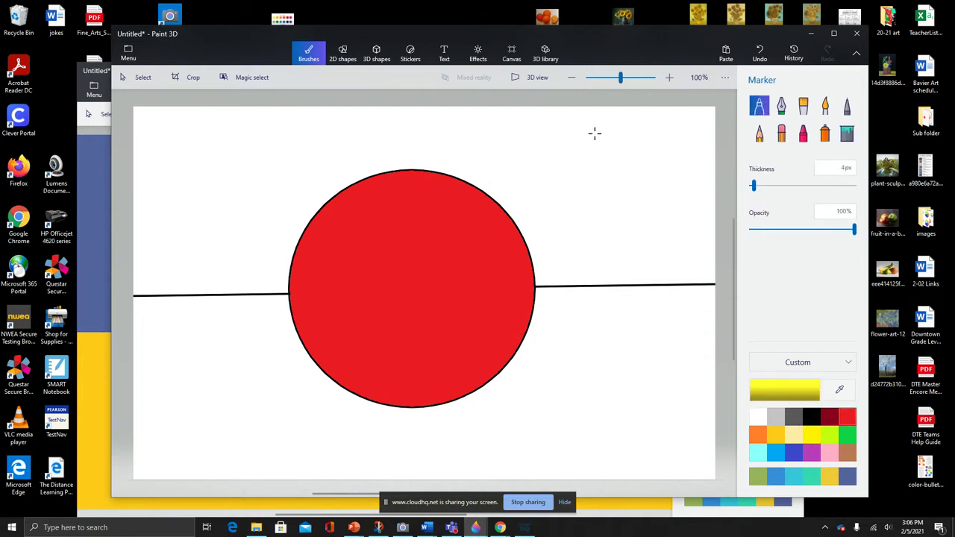
pyautogui.moveTo(602, 124)
pyautogui.mouseDown()
pyautogui.moveTo(563, 158)
pyautogui.moveTo(548, 150)
pyautogui.moveTo(542, 182)
pyautogui.moveTo(612, 177)
pyautogui.mouseUp()
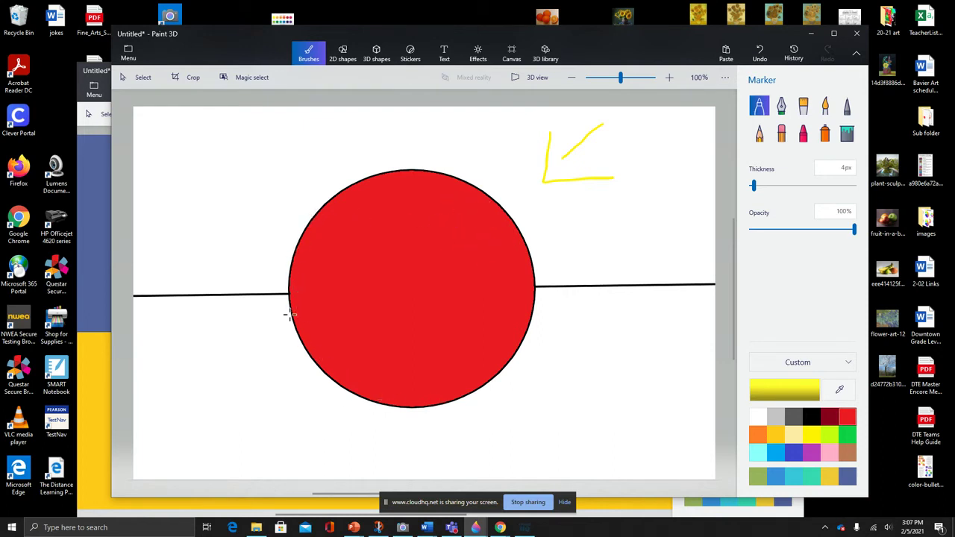
pyautogui.click(758, 44)
pyautogui.click(758, 44)
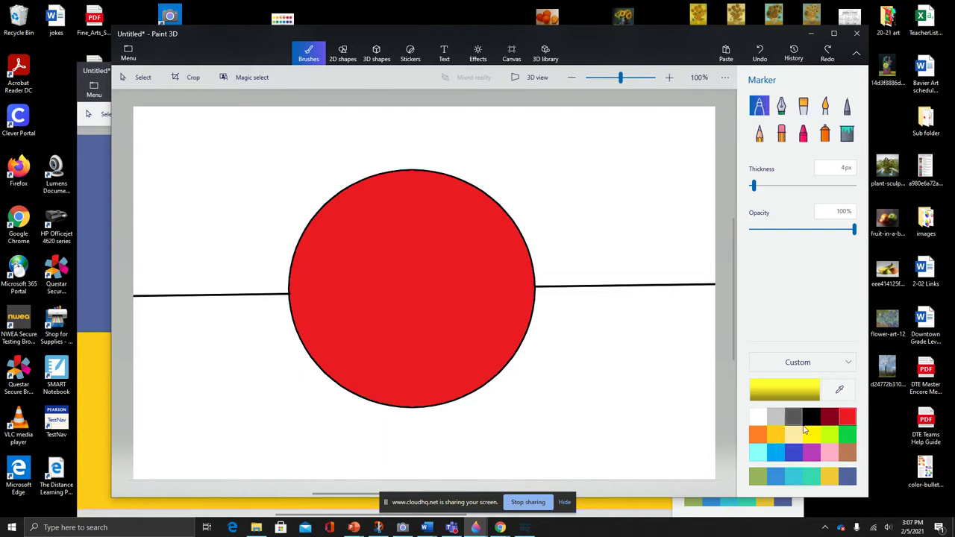
pyautogui.click(847, 416)
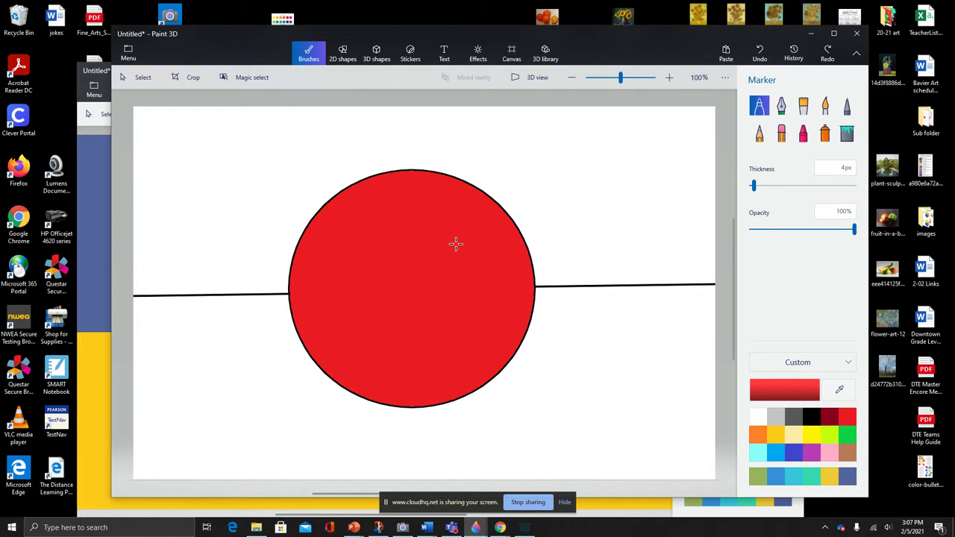
# - Change the current colour to light pink f27d81
pyautogui.click(768, 391)
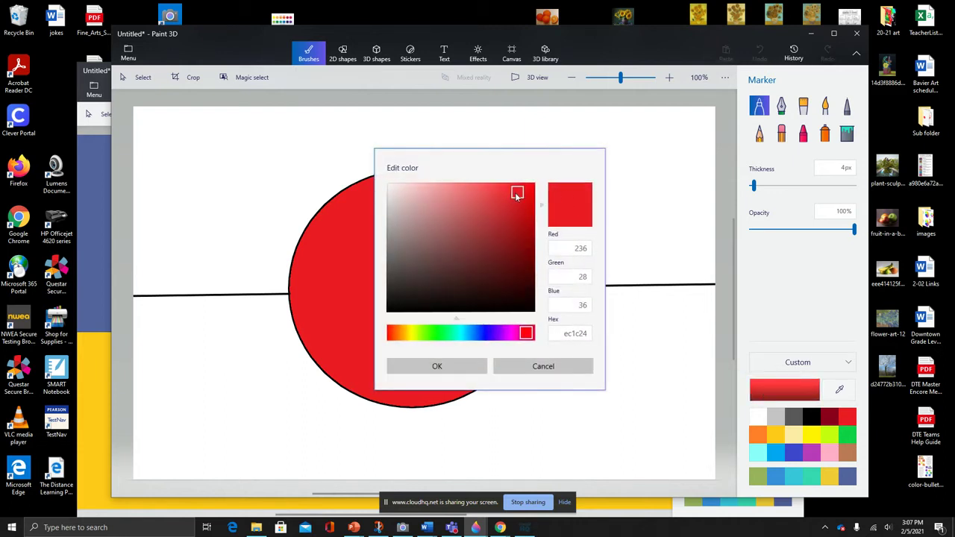
pyautogui.moveTo(516, 194); pyautogui.dragTo(459, 188)
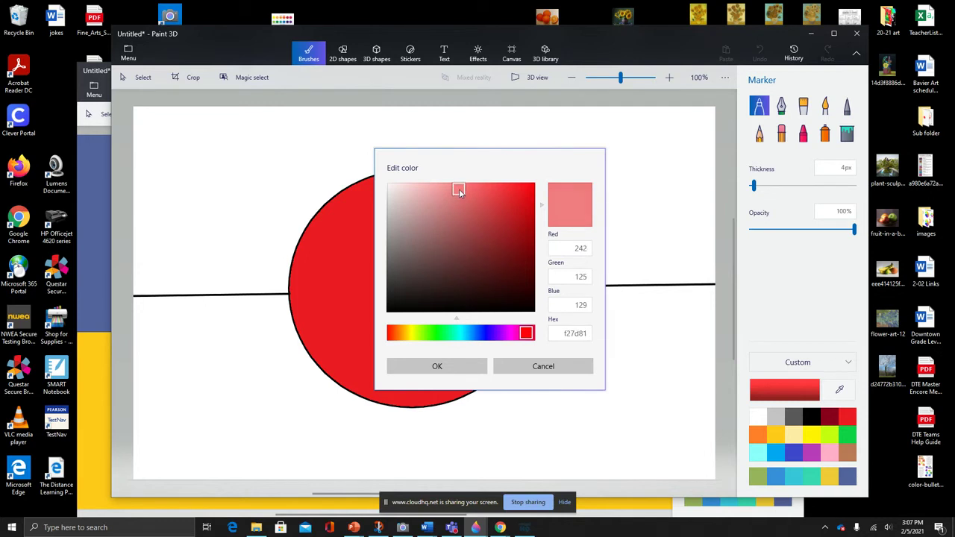
pyautogui.click(457, 369)
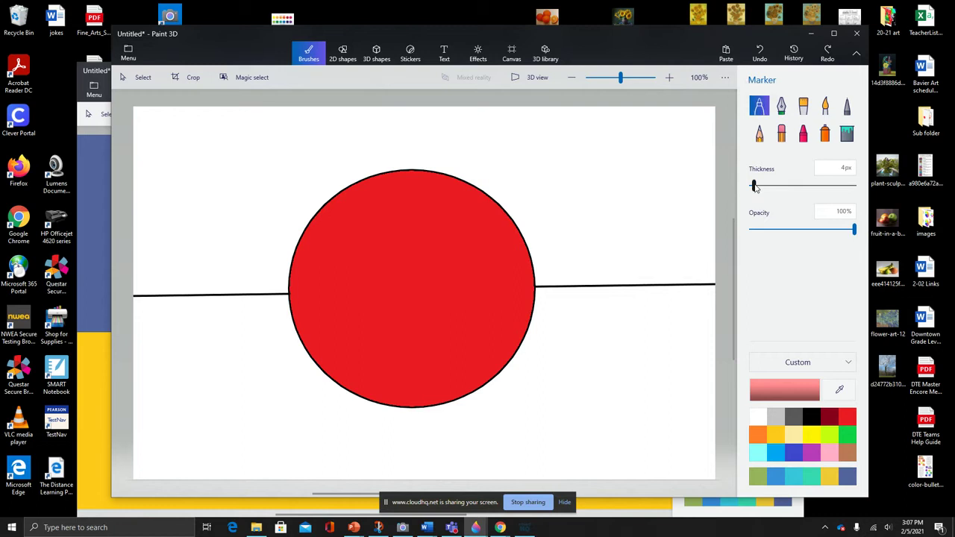
# - Paint a pink highlight on the ball's upper right with a 36px marker, then reduce thickness to 5px
pyautogui.moveTo(754, 187); pyautogui.dragTo(787, 187)
pyautogui.moveTo(467, 214)
pyautogui.mouseDown()
pyautogui.moveTo(444, 210)
pyautogui.moveTo(441, 222)
pyautogui.moveTo(462, 233)
pyautogui.moveTo(475, 226)
pyautogui.moveTo(473, 213)
pyautogui.moveTo(450, 201)
pyautogui.moveTo(443, 213)
pyautogui.moveTo(452, 232)
pyautogui.moveTo(476, 239)
pyautogui.moveTo(485, 226)
pyautogui.moveTo(467, 206)
pyautogui.moveTo(430, 214)
pyautogui.moveTo(449, 239)
pyautogui.moveTo(484, 241)
pyautogui.moveTo(479, 216)
pyautogui.moveTo(439, 200)
pyautogui.moveTo(436, 210)
pyautogui.moveTo(476, 228)
pyautogui.mouseUp()
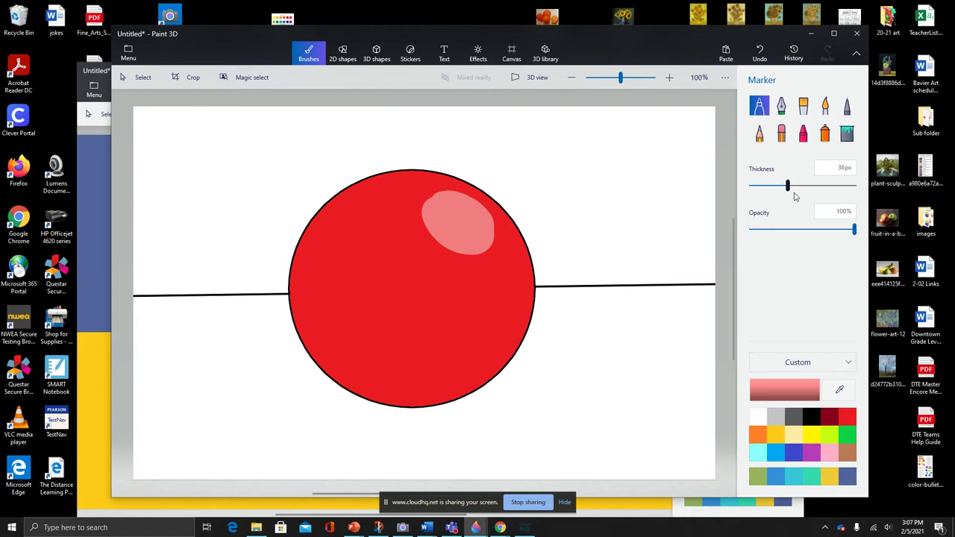
pyautogui.moveTo(790, 189); pyautogui.dragTo(753, 191)
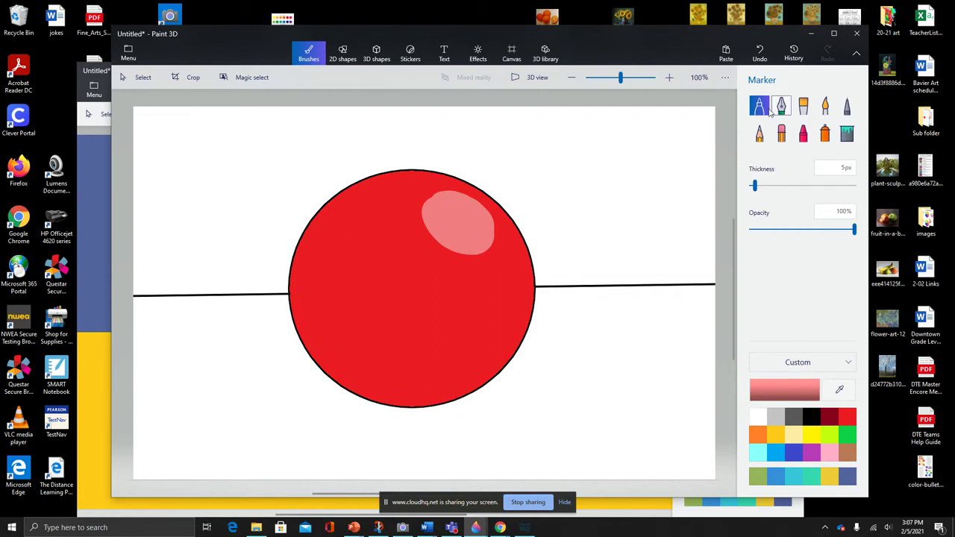
# - Change the current colour to dark red 7b0408
pyautogui.click(786, 397)
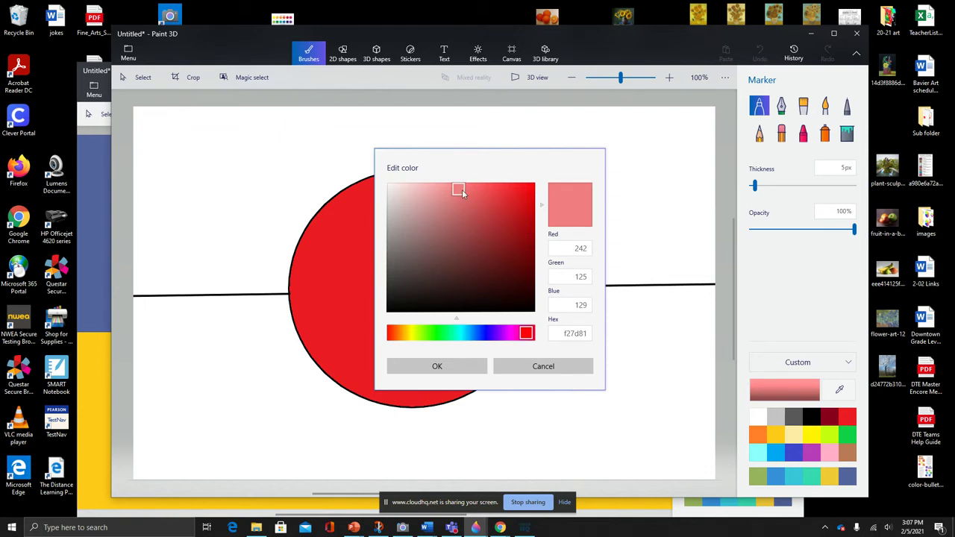
pyautogui.moveTo(462, 191); pyautogui.dragTo(530, 252)
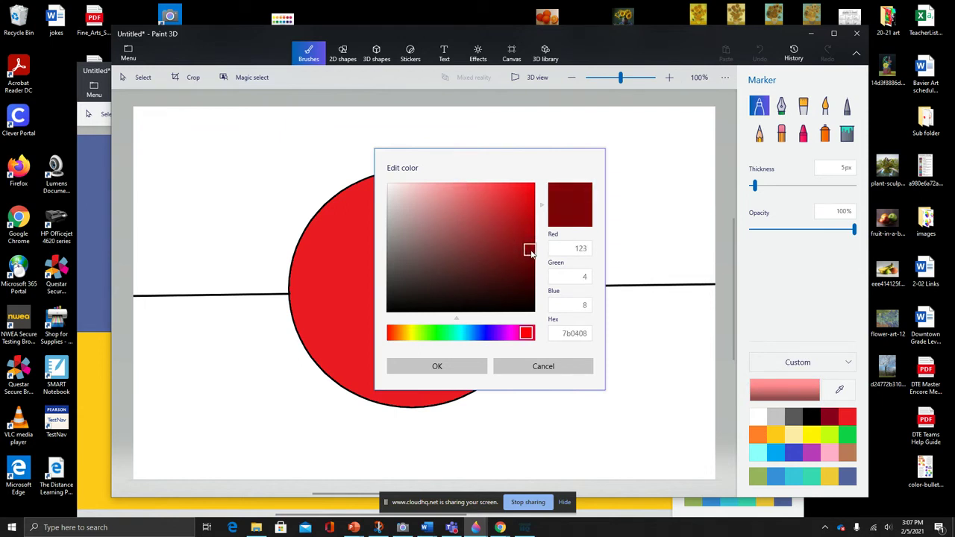
pyautogui.click(483, 364)
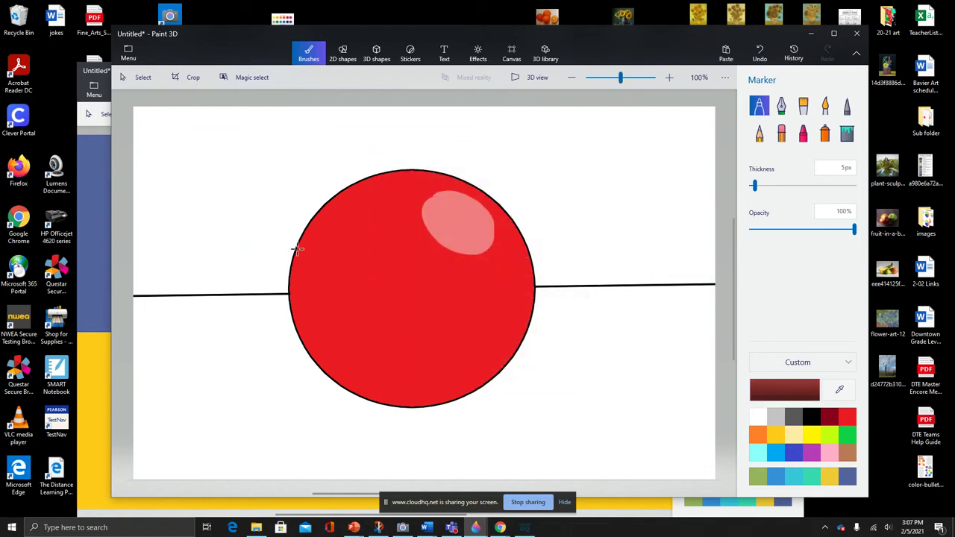
# - Draw a curved shadow boundary on the ball's lower left and fill that sliver dark red
pyautogui.moveTo(302, 237)
pyautogui.mouseDown()
pyautogui.moveTo(324, 309)
pyautogui.moveTo(355, 348)
pyautogui.moveTo(406, 376)
pyautogui.moveTo(487, 384)
pyautogui.mouseUp()
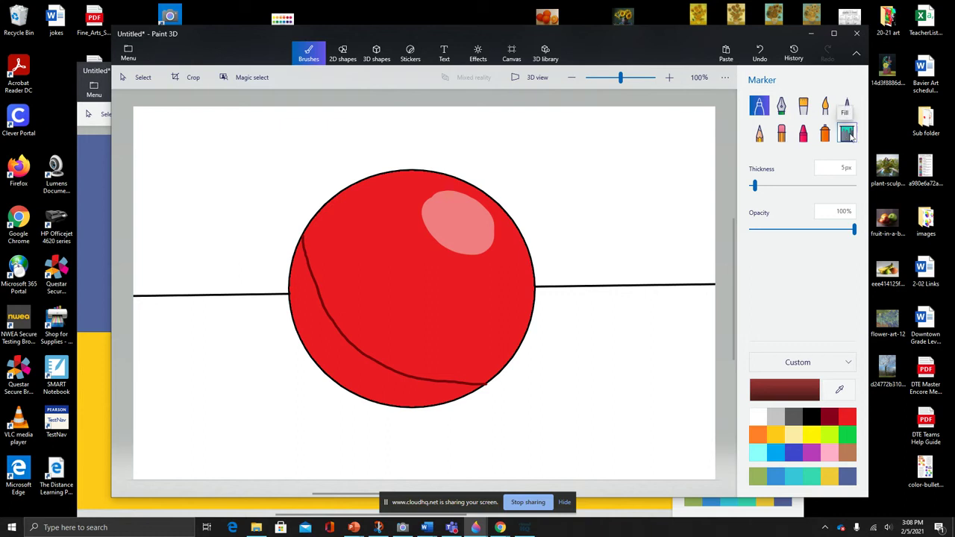
pyautogui.click(848, 133)
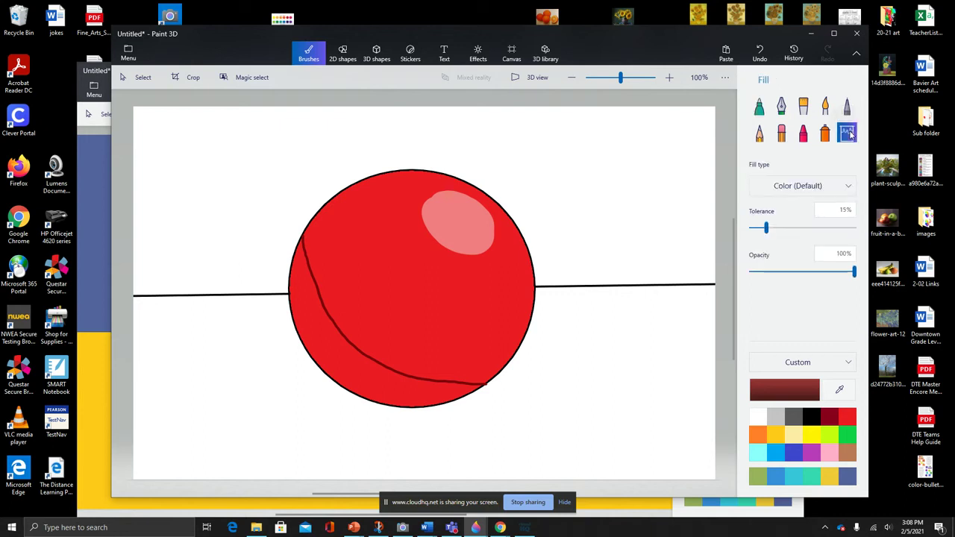
pyautogui.click(331, 349)
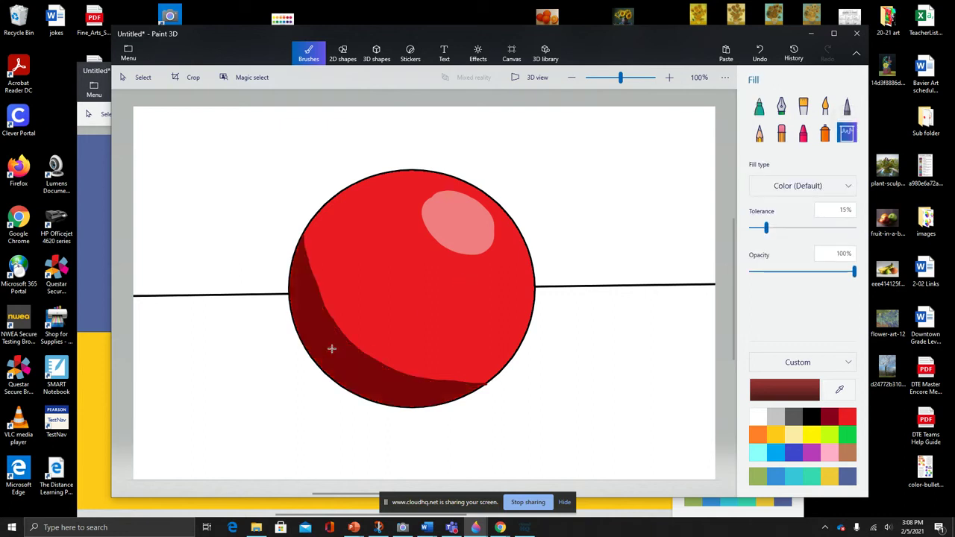
# - Fill the table area below the line blue, then change the colour to dark blue 034d6f
pyautogui.click(776, 451)
pyautogui.click(528, 400)
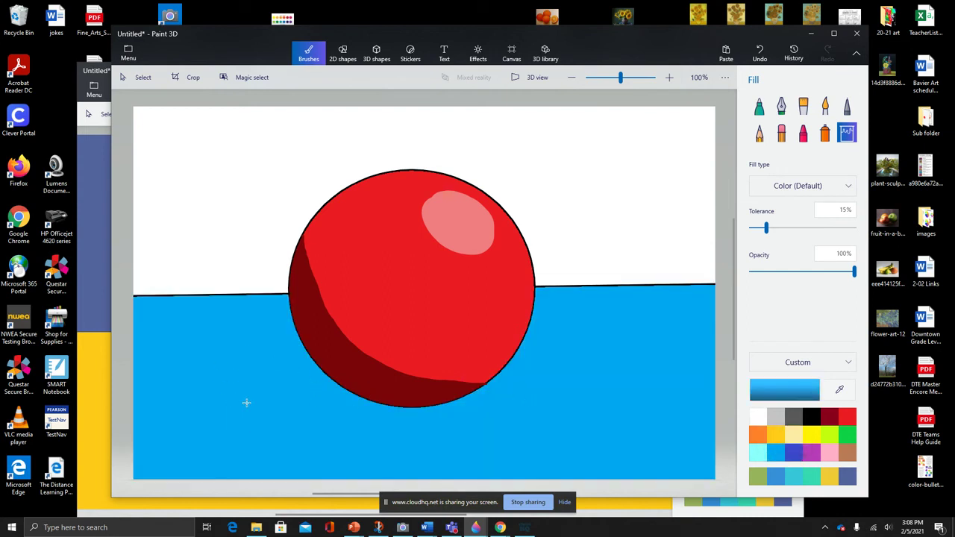
pyautogui.click(775, 393)
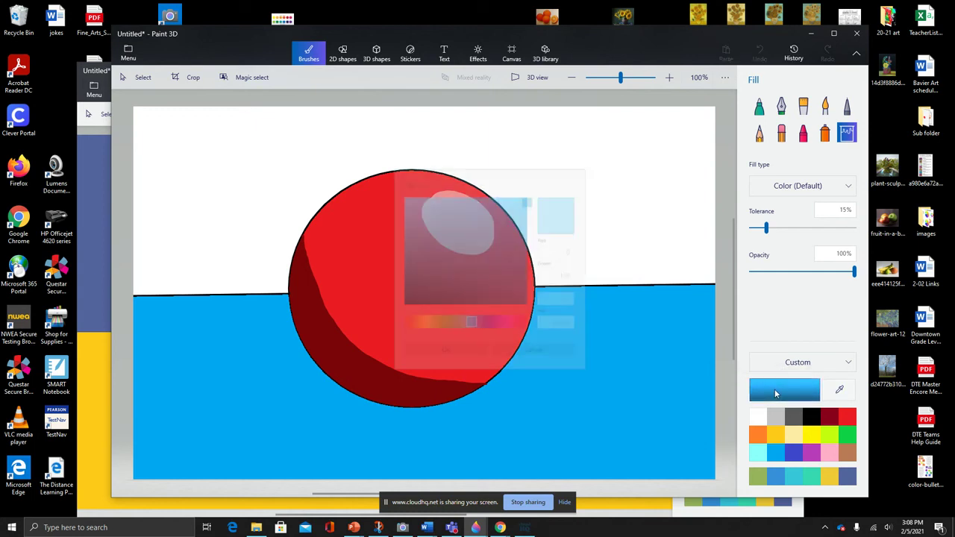
pyautogui.moveTo(534, 191)
pyautogui.mouseDown()
pyautogui.moveTo(522, 247)
pyautogui.moveTo(531, 256)
pyautogui.mouseUp()
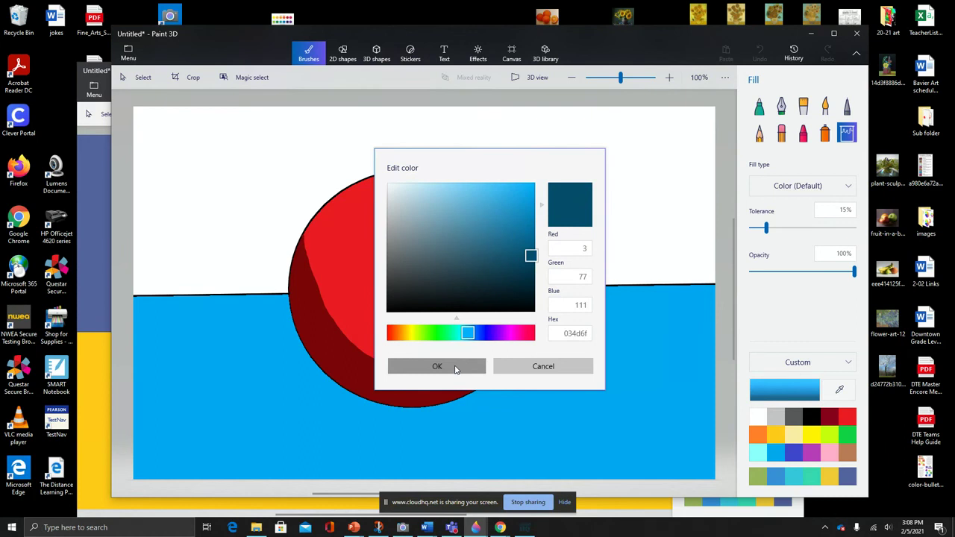
pyautogui.click(461, 369)
# - Outline and fill a dark blue cast shadow under the ball, then fill the wall black
pyautogui.click(759, 106)
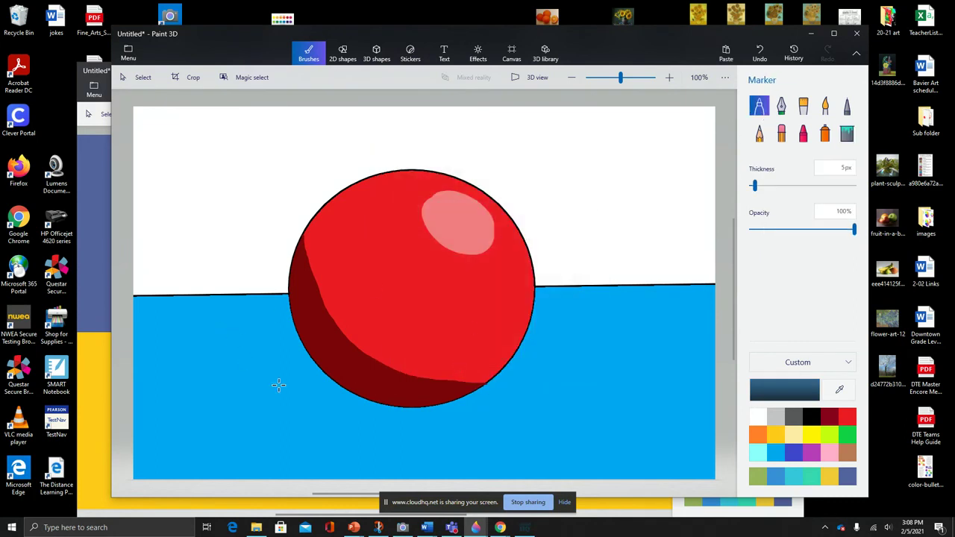
pyautogui.moveTo(324, 370)
pyautogui.mouseDown()
pyautogui.moveTo(268, 376)
pyautogui.moveTo(228, 396)
pyautogui.moveTo(262, 408)
pyautogui.moveTo(429, 406)
pyautogui.mouseUp()
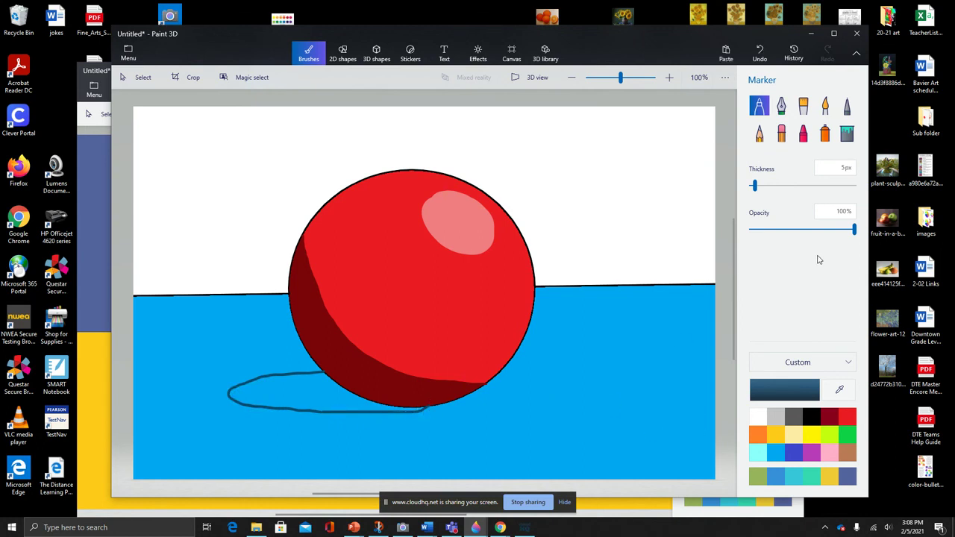
pyautogui.click(846, 133)
pyautogui.click(294, 400)
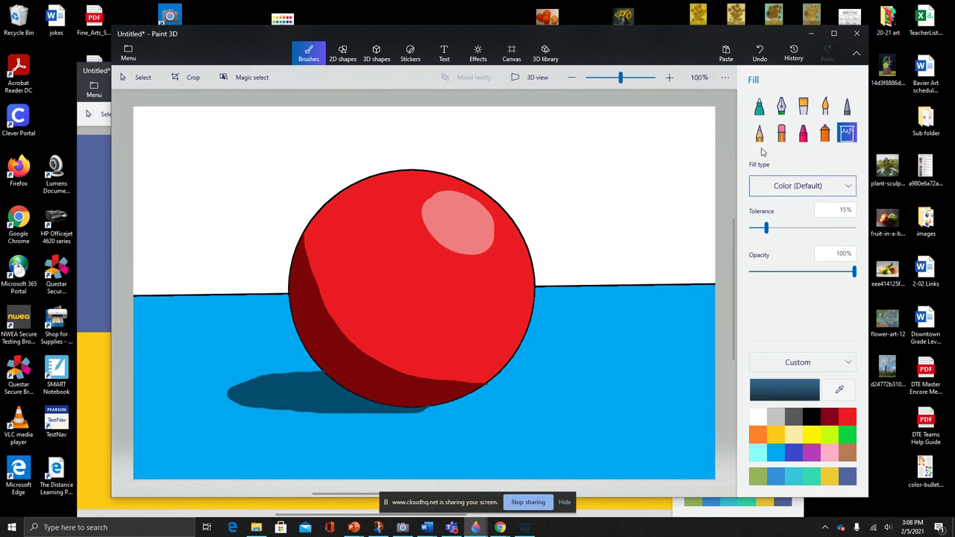
pyautogui.click(813, 418)
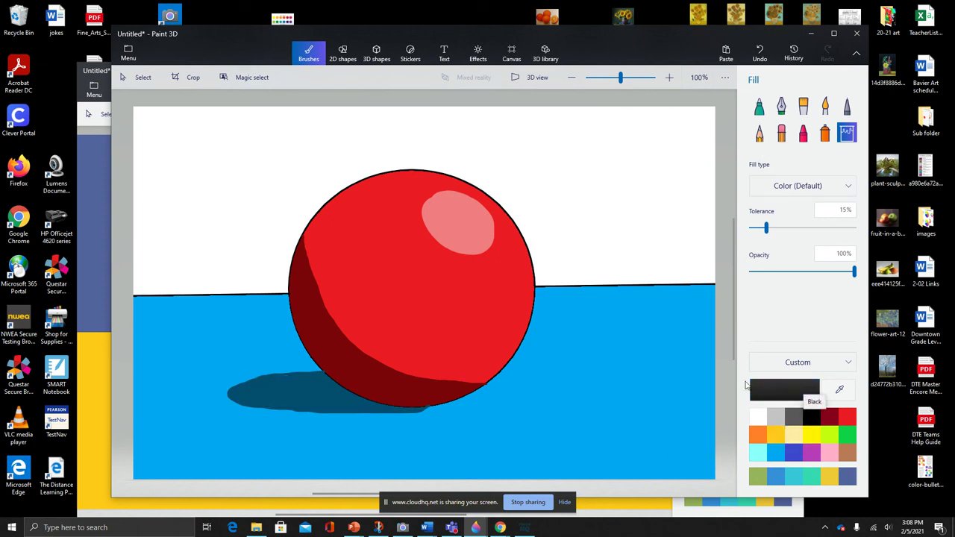
pyautogui.click(625, 205)
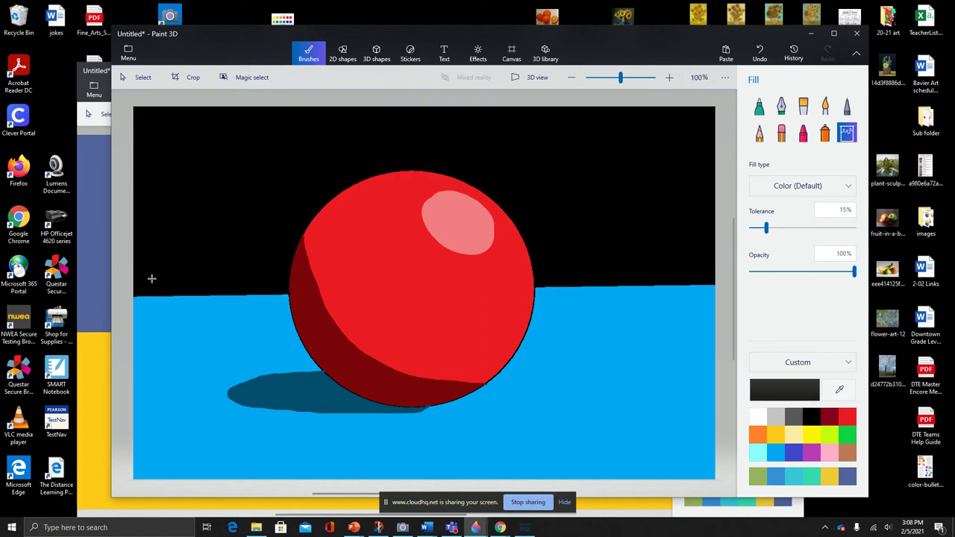